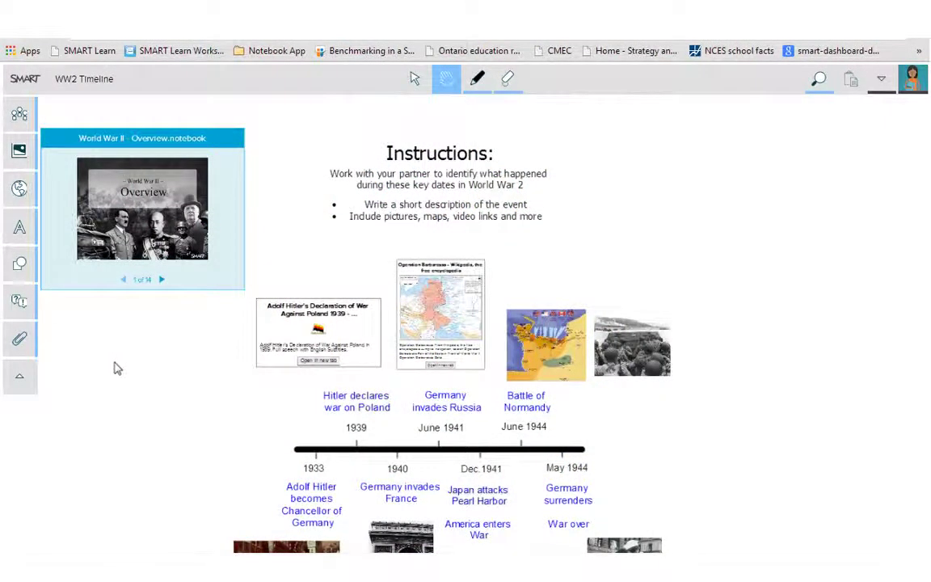
Step: Create a new question set from the Ask and Answer panel and start adding questions to it
left_click(17, 304)
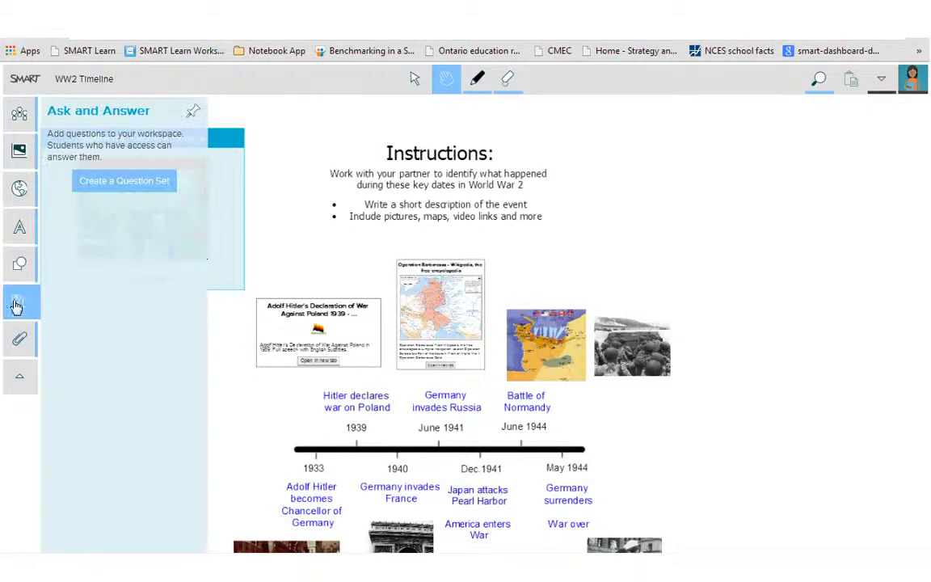
left_click(125, 188)
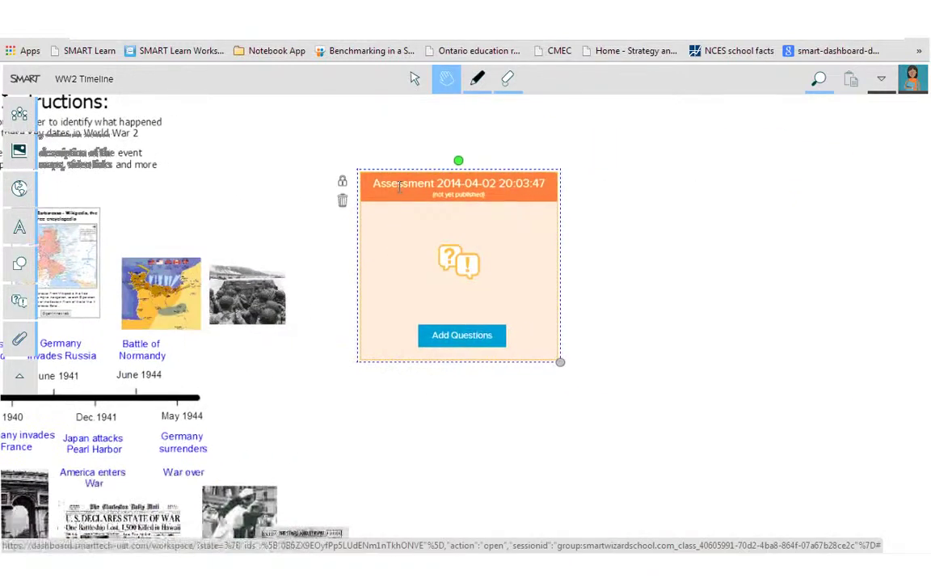
left_click(452, 360)
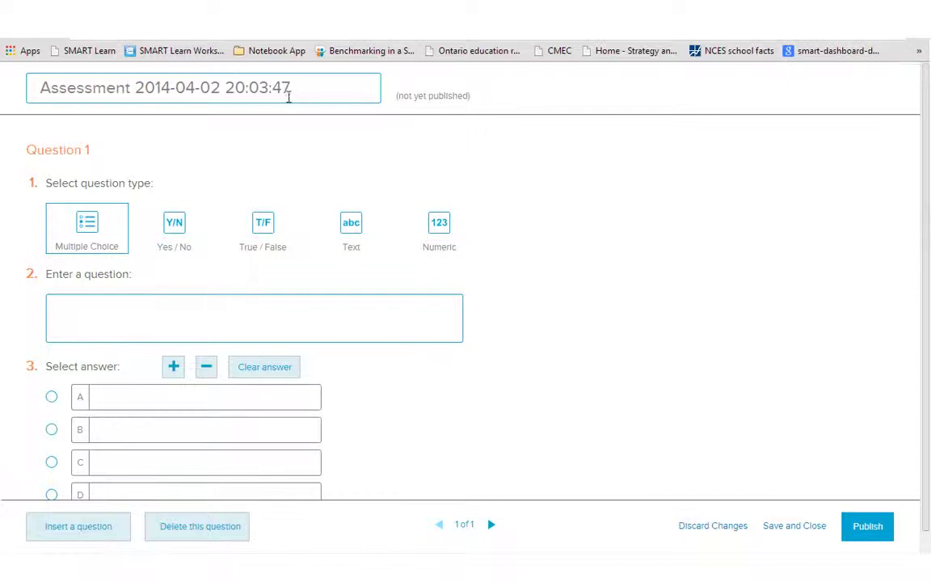
Step: Retitle the assessment 'World War two timeline quiz' and set Question 1 to the Text type
left_click_drag(291, 89, 2, 89)
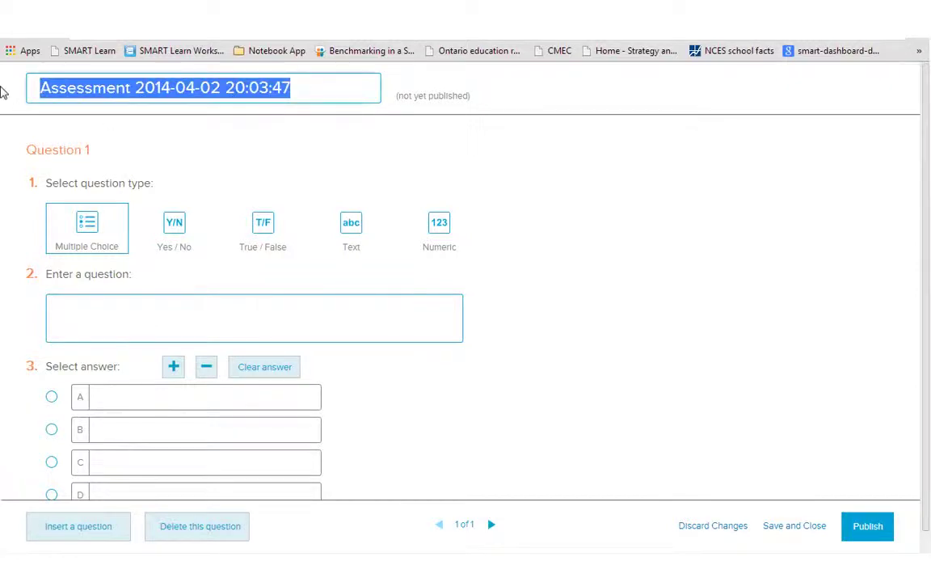
type("World War two timeline quiz")
left_click(173, 239)
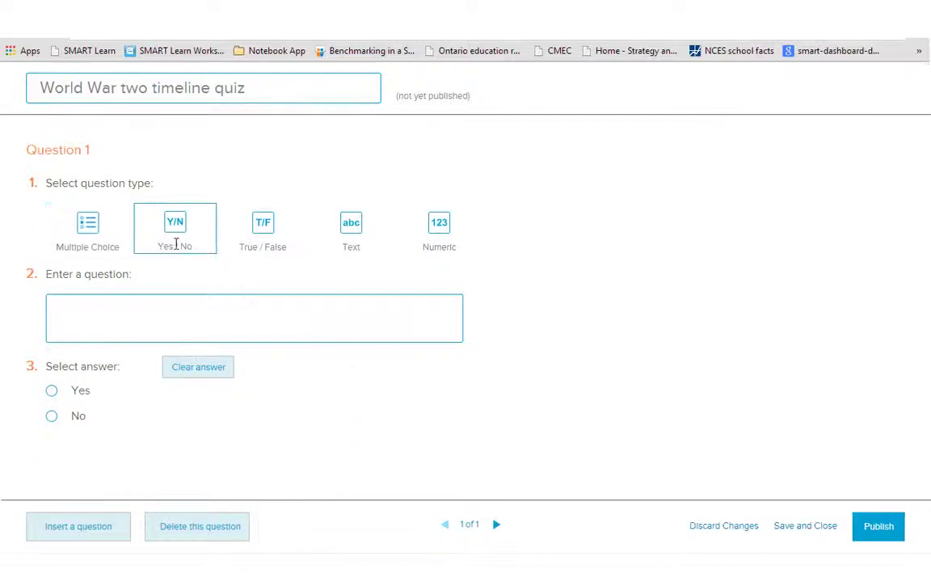
left_click(260, 228)
left_click(343, 235)
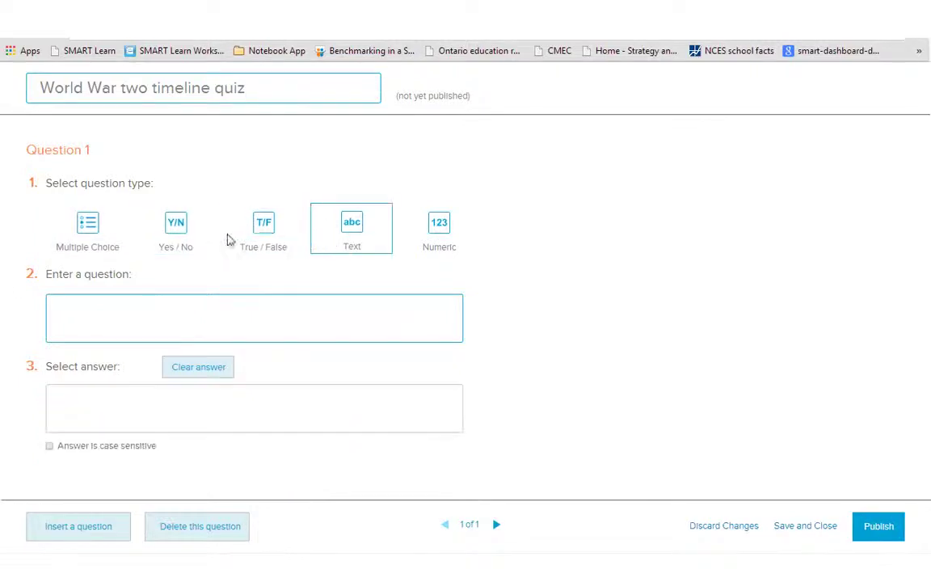
Step: Make Question 1 multiple choice: 'What year did Hitler declare war on Poland?' with 1940, 1939, 1945
left_click(84, 220)
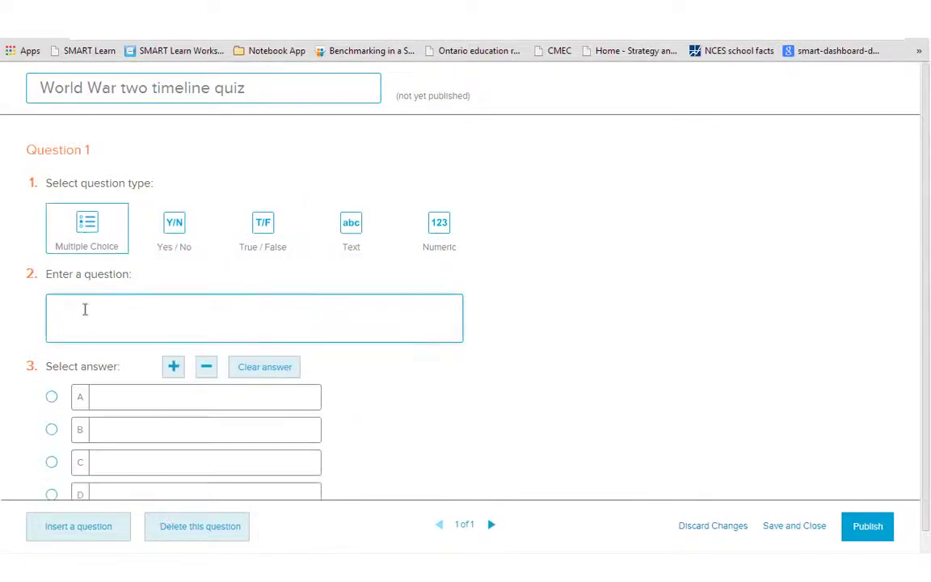
type("What year did Hitler declare war on Poland?")
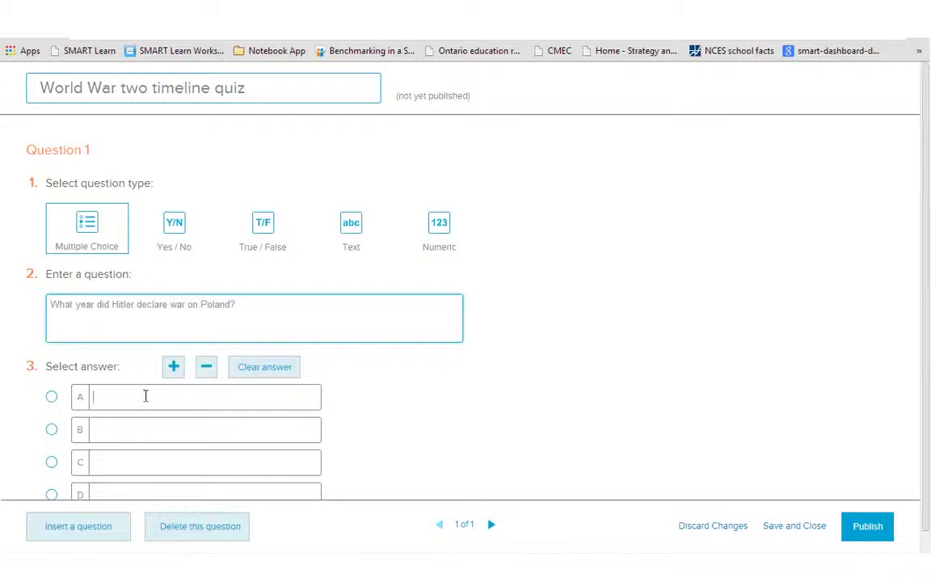
left_click(143, 393)
type("1940")
left_click(118, 432)
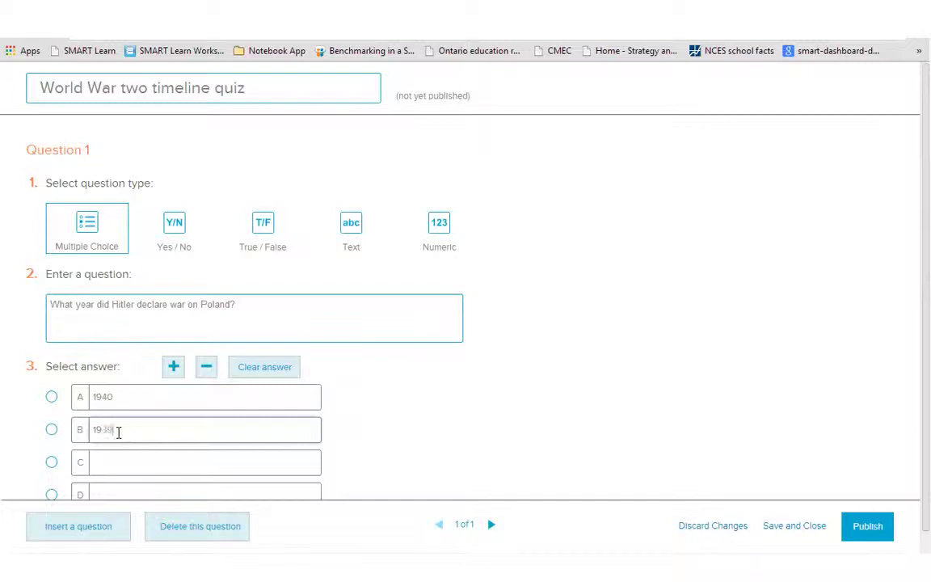
left_click(120, 465)
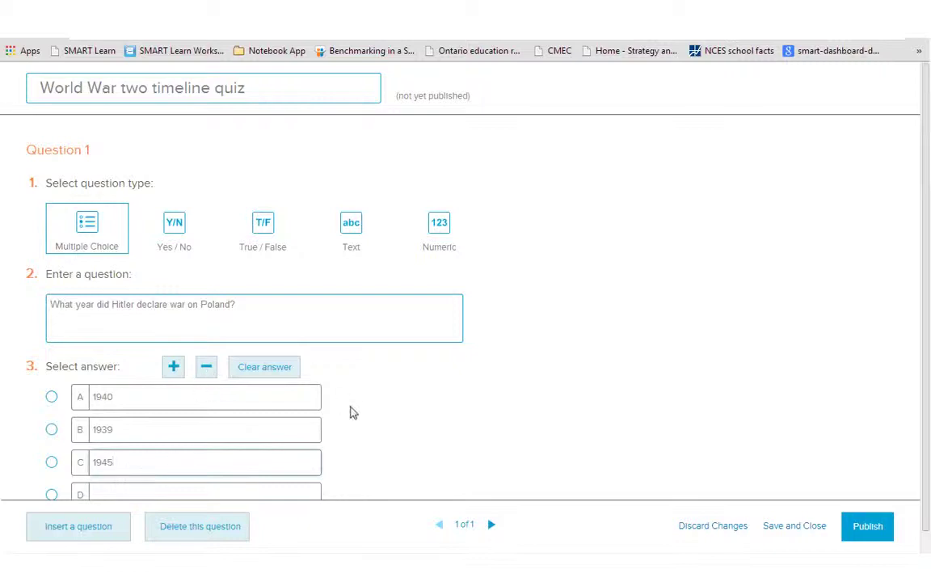
scroll(347, 400, "down", 1)
left_click(206, 345)
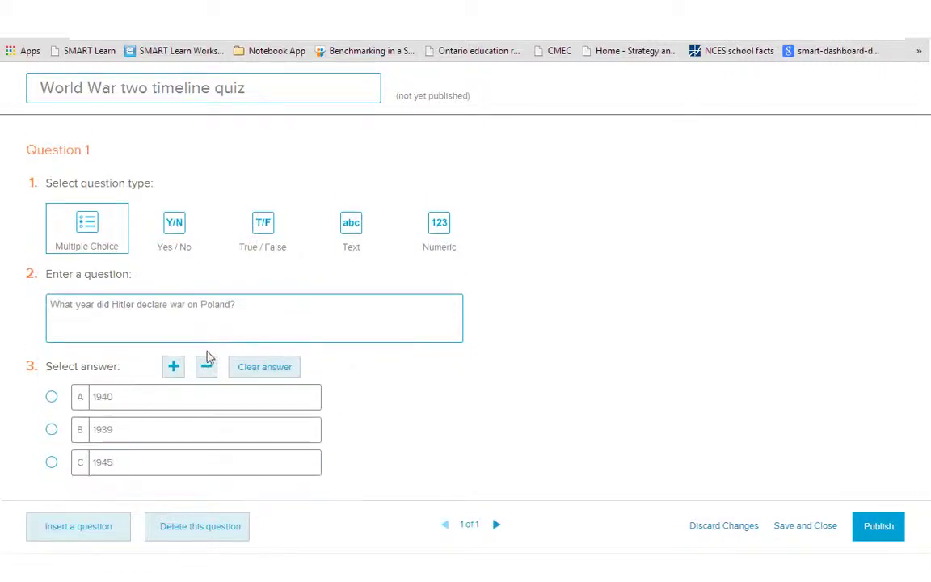
left_click(175, 367)
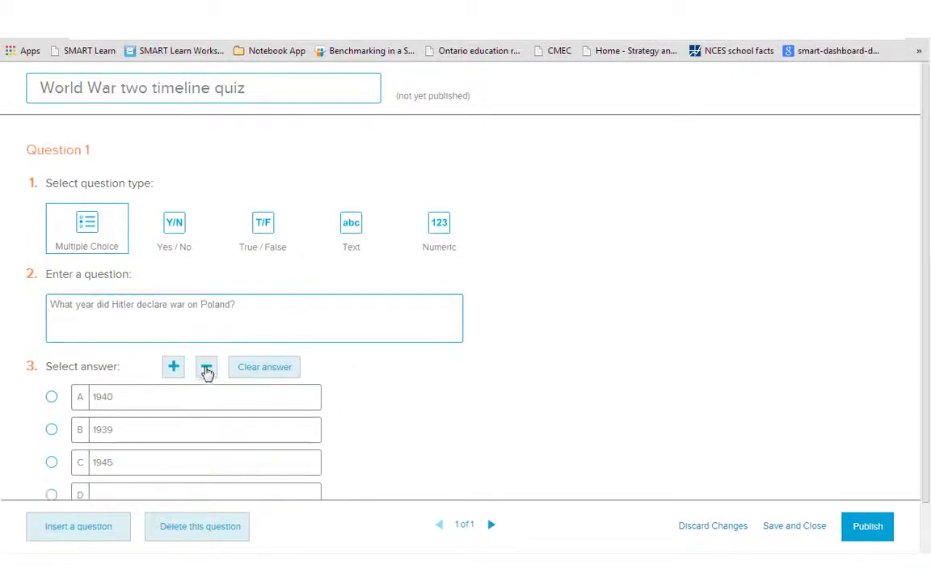
left_click(206, 370)
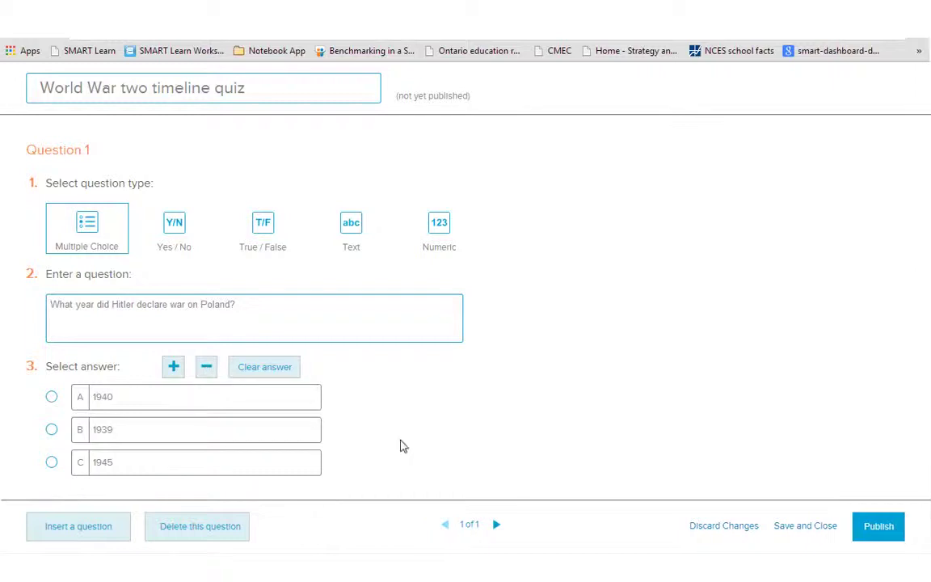
Step: Add Question 2 as a text question about the battle of Normandy, answer 'Dday', and save the quiz
left_click(496, 527)
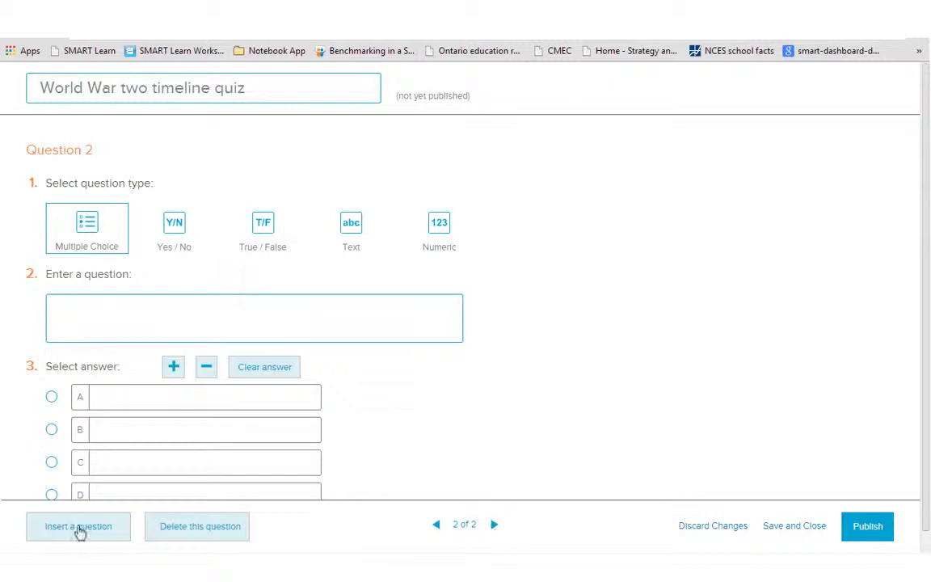
left_click(352, 236)
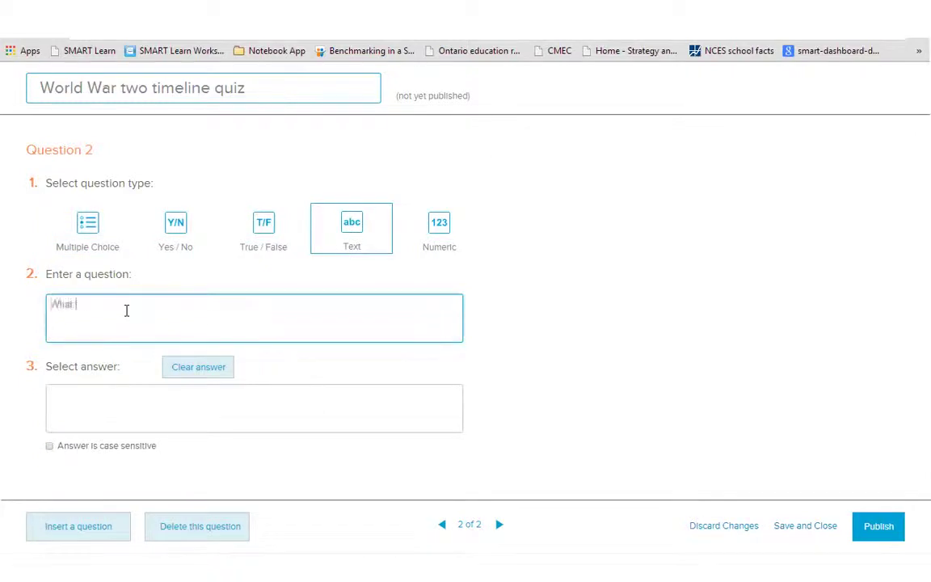
type("of Normandy also known as?")
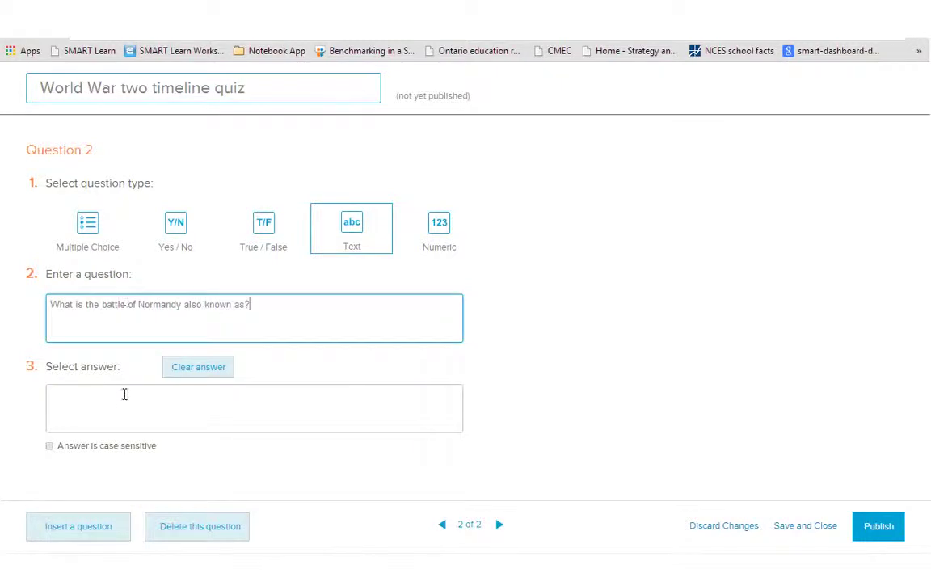
left_click(131, 396)
type("Dday")
left_click(182, 466)
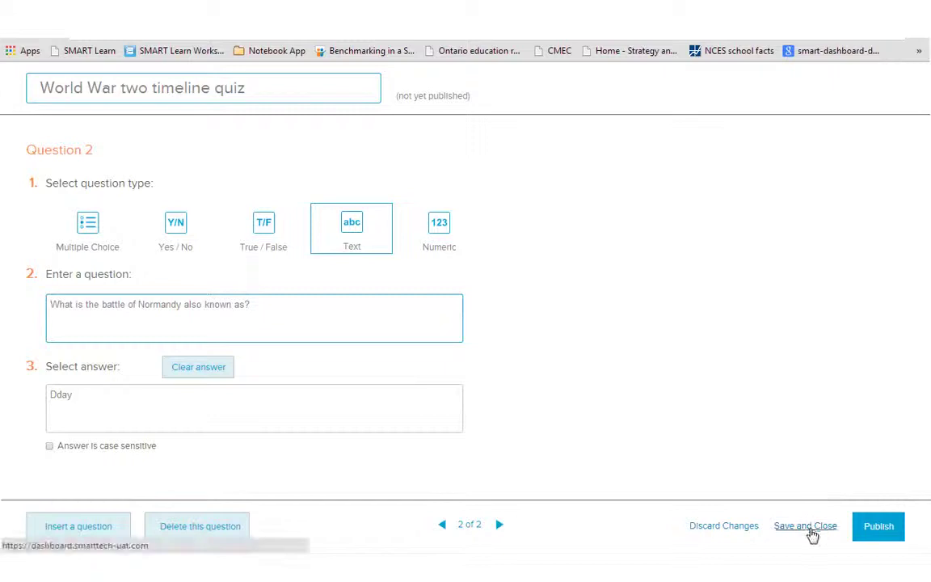
left_click(804, 526)
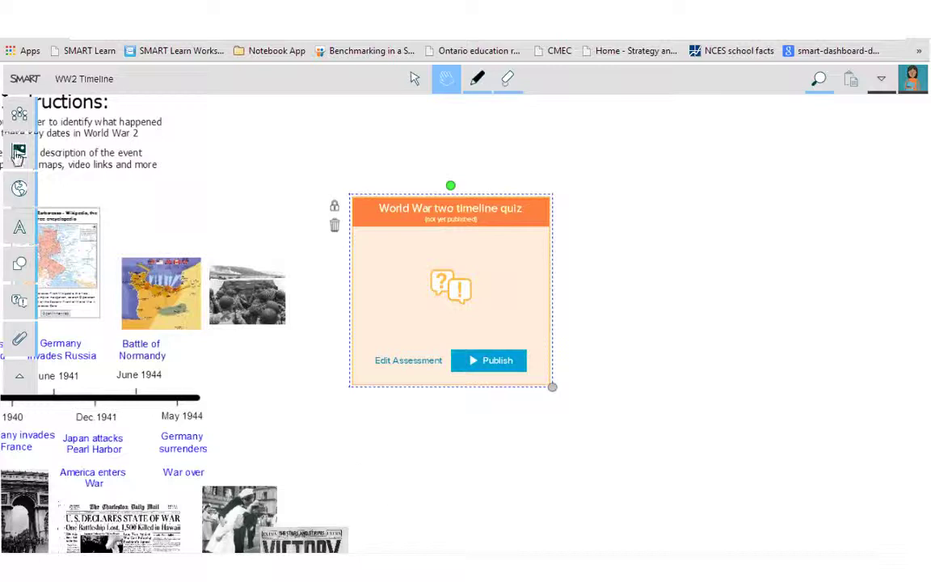
Step: Make all students follow the teacher's view, then check the student window and return to the teacher's
left_click(20, 115)
left_click(103, 337)
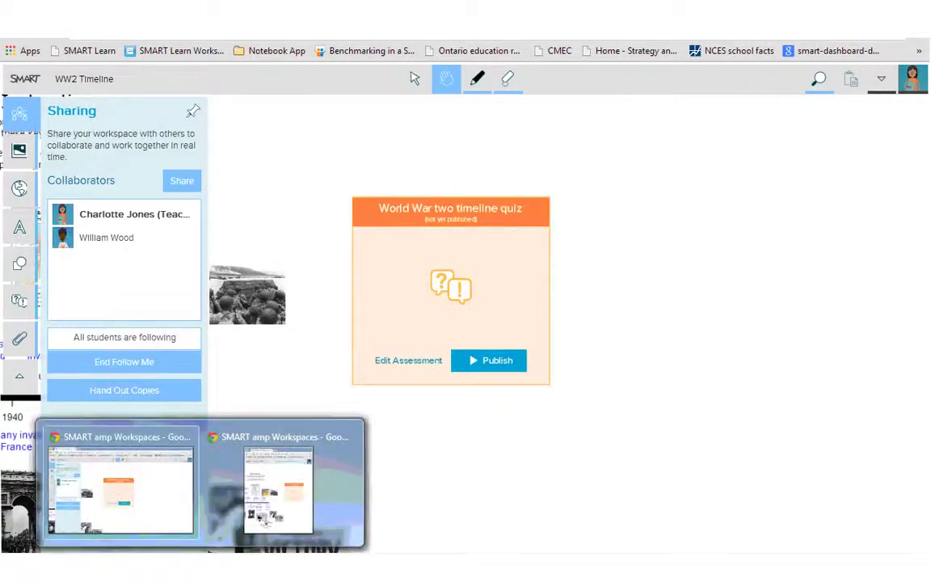
left_click(256, 461)
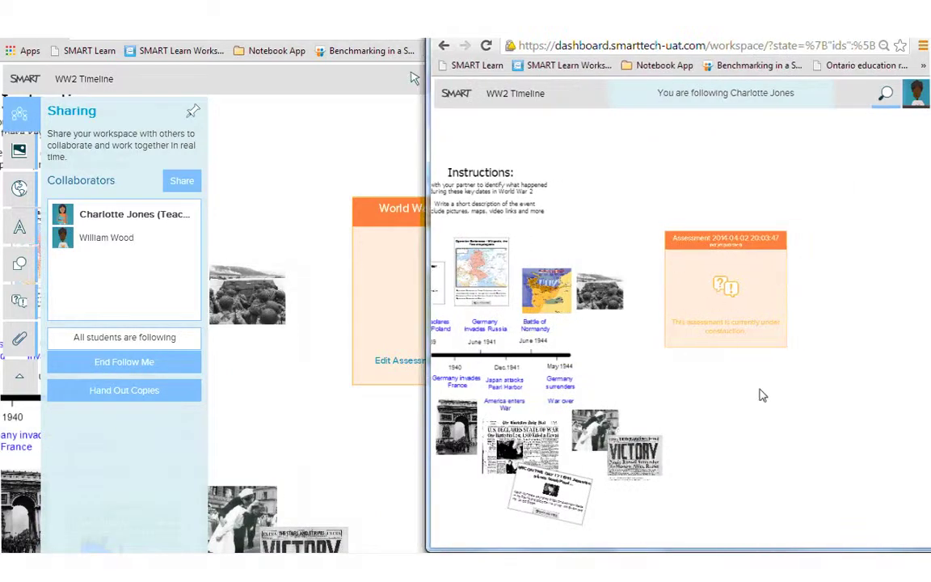
left_click(335, 154)
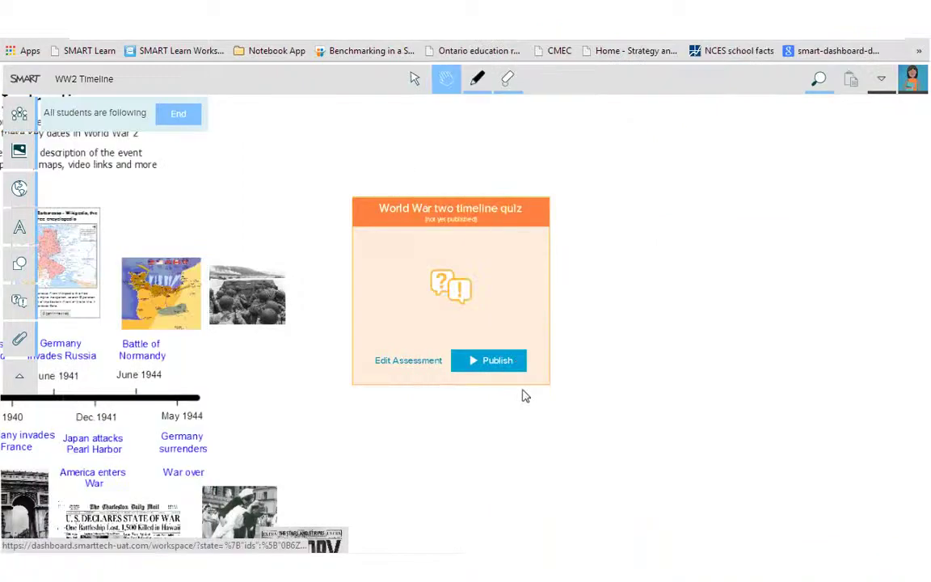
Step: Publish the quiz and zoom in on the quiz card
left_click(486, 368)
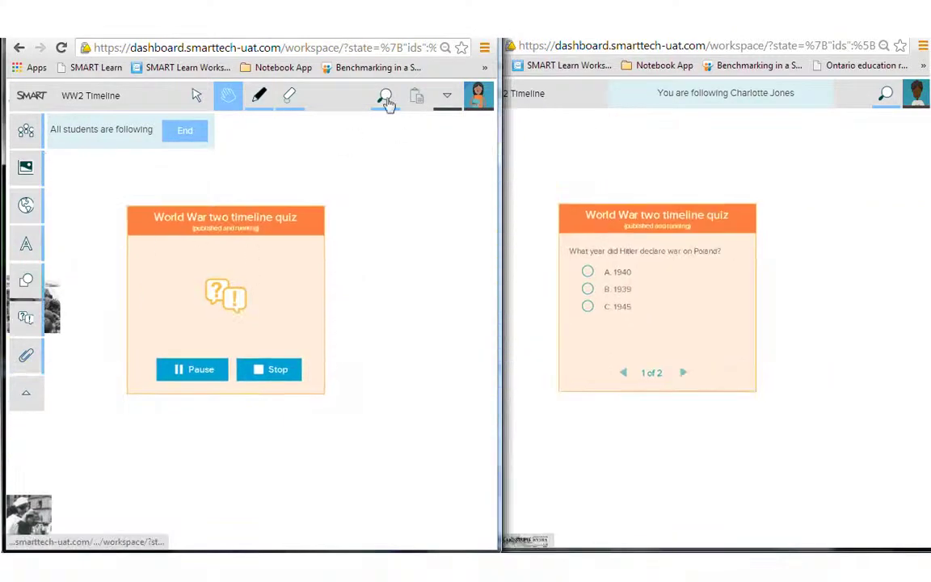
left_click(385, 97)
left_click(376, 244)
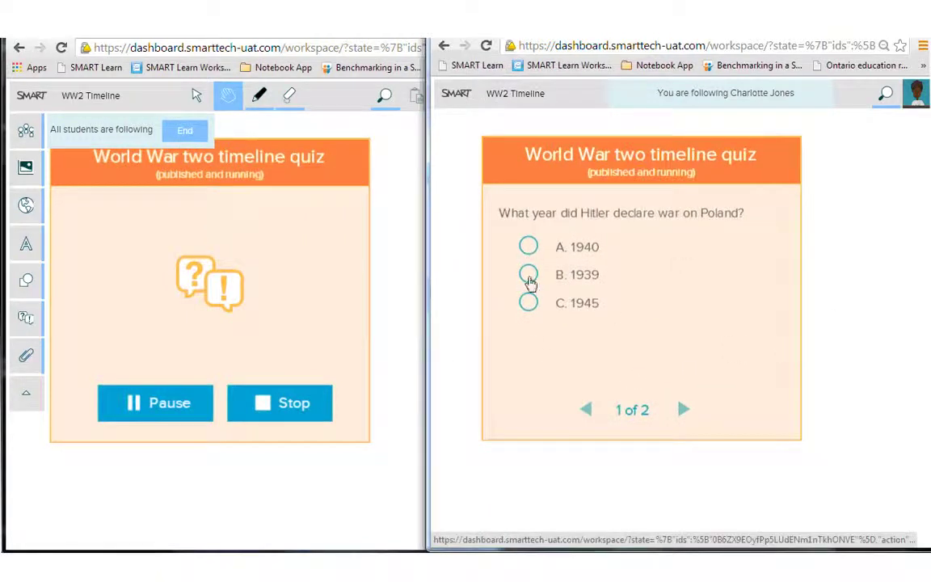
Step: As the student, answer 1939 to question 1 and 'Normandy Day' to question 2
left_click(529, 276)
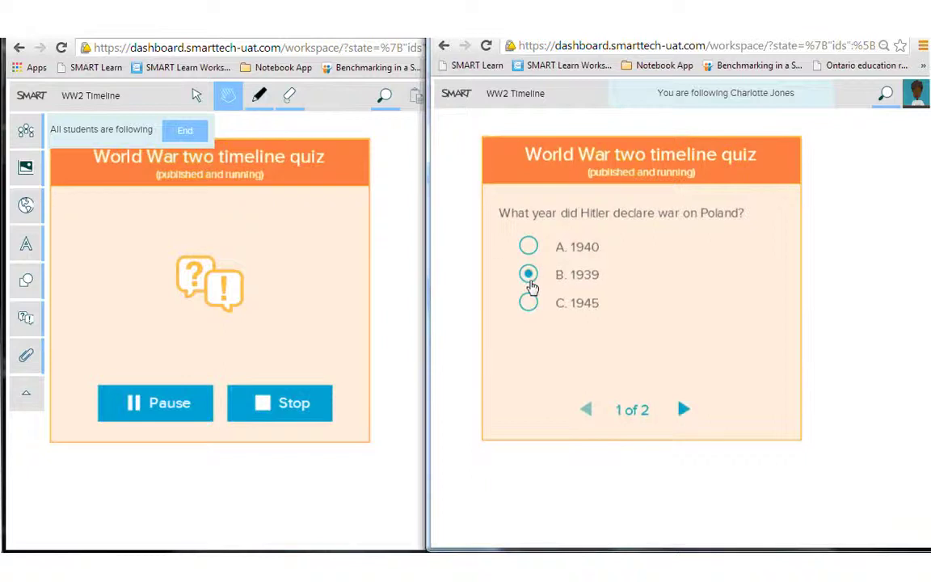
left_click(683, 410)
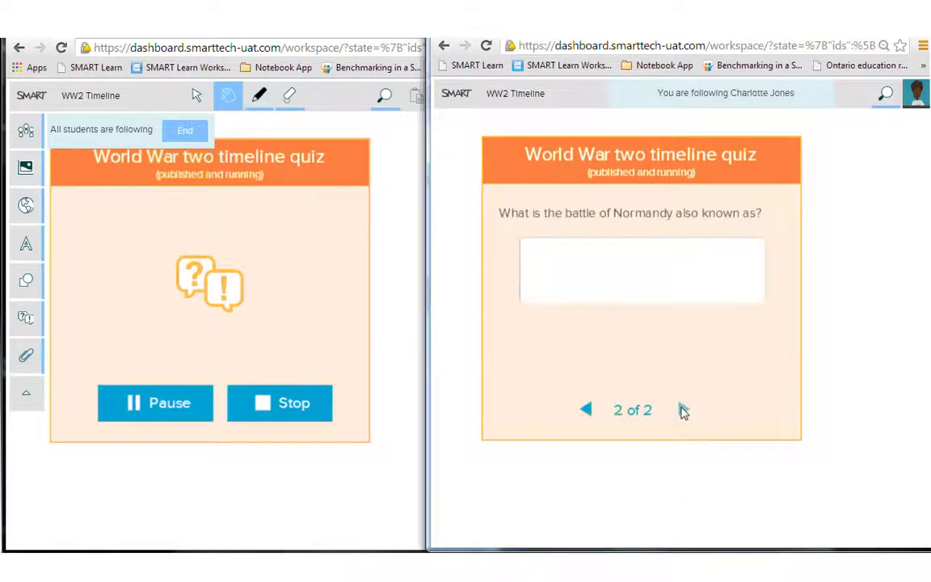
left_click(552, 260)
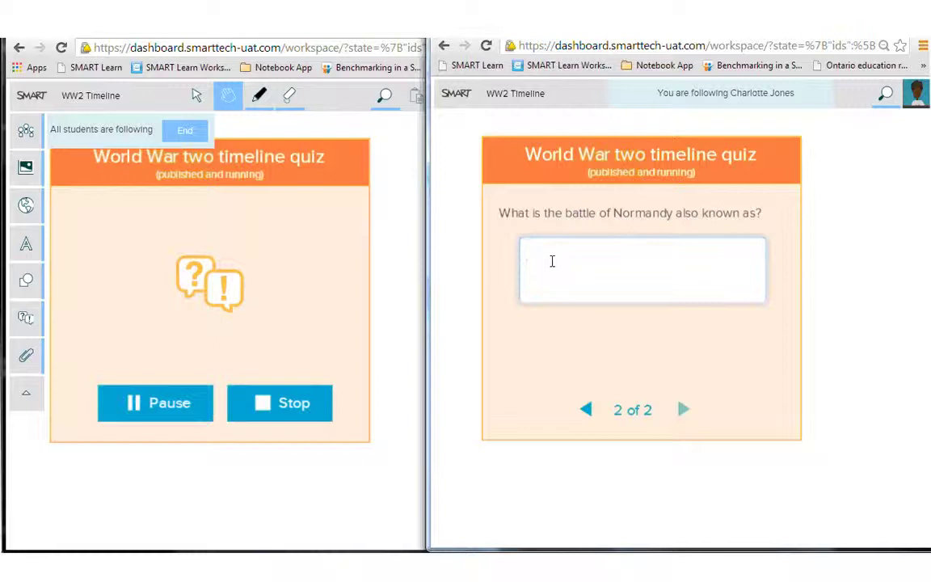
type("Normandy Day")
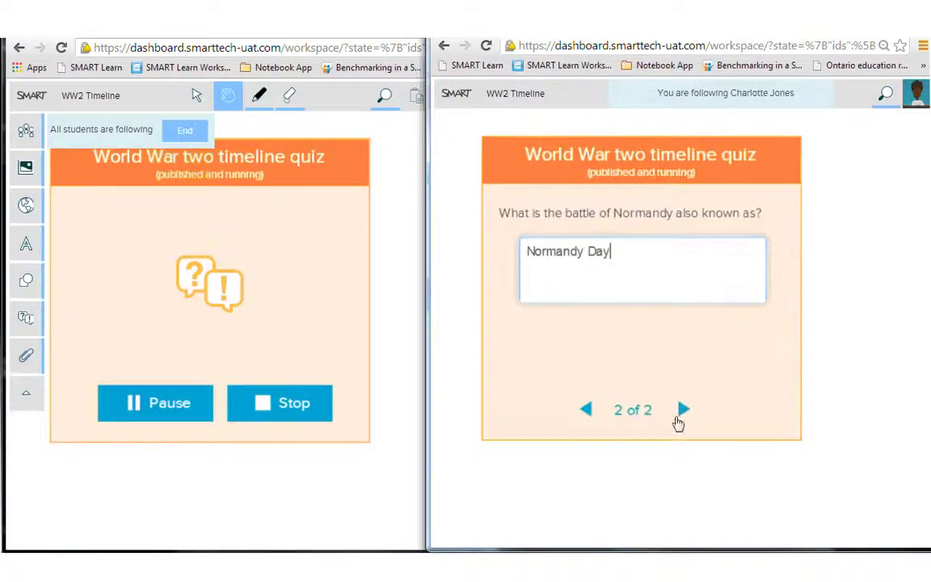
left_click(683, 410)
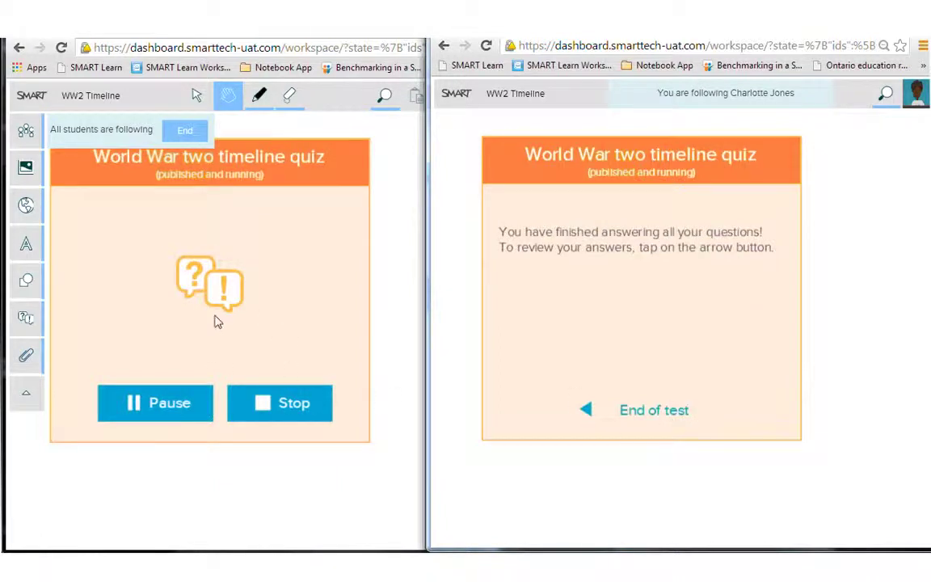
Step: Stop the World War two timeline quiz, confirm Stop Assessment, and open View results
left_click(263, 406)
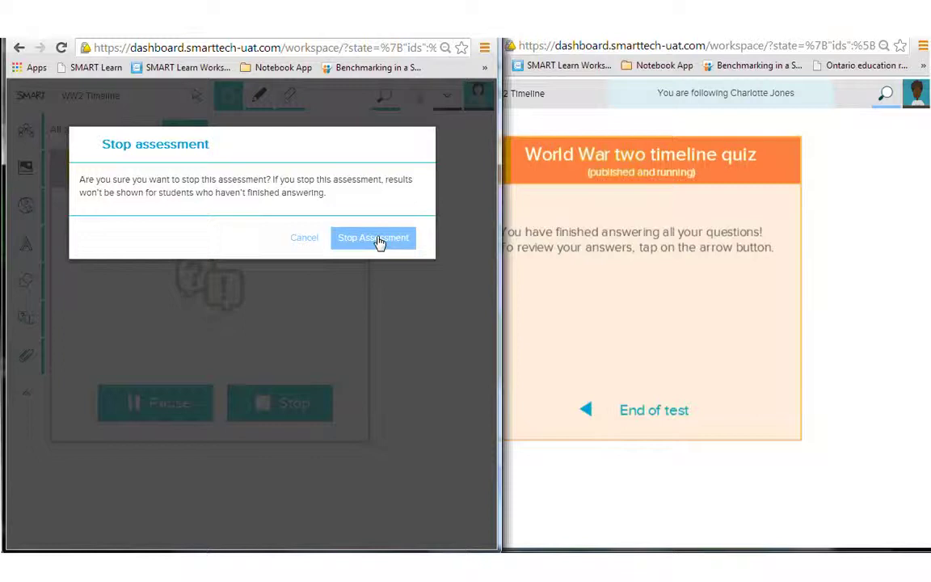
left_click(373, 238)
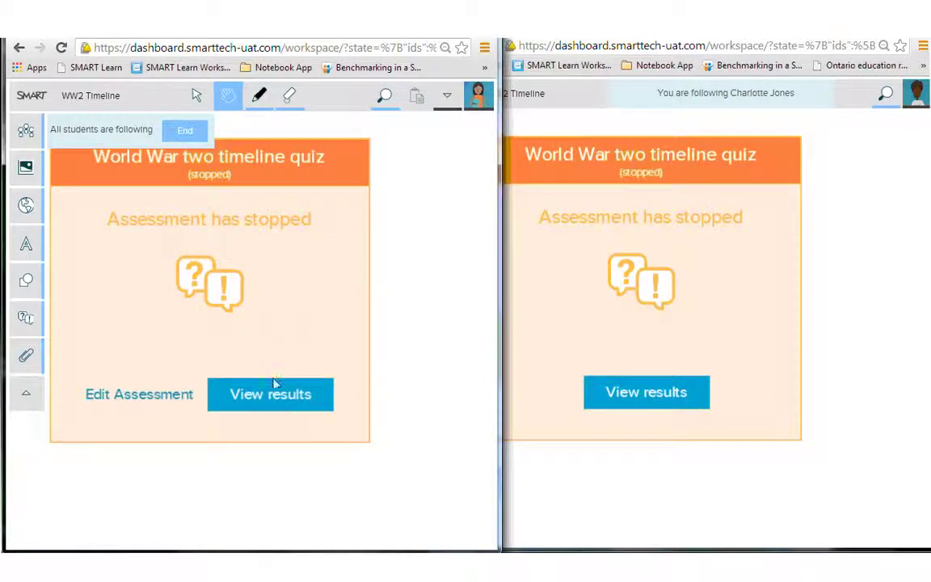
left_click(278, 396)
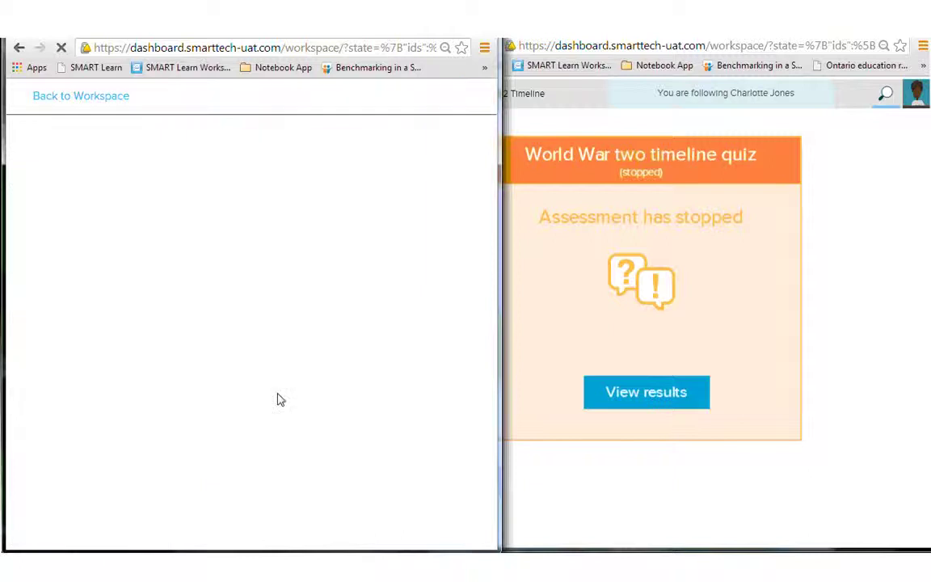
Step: In the student window, view the quiz results for questions 1 and 2
left_click(673, 394)
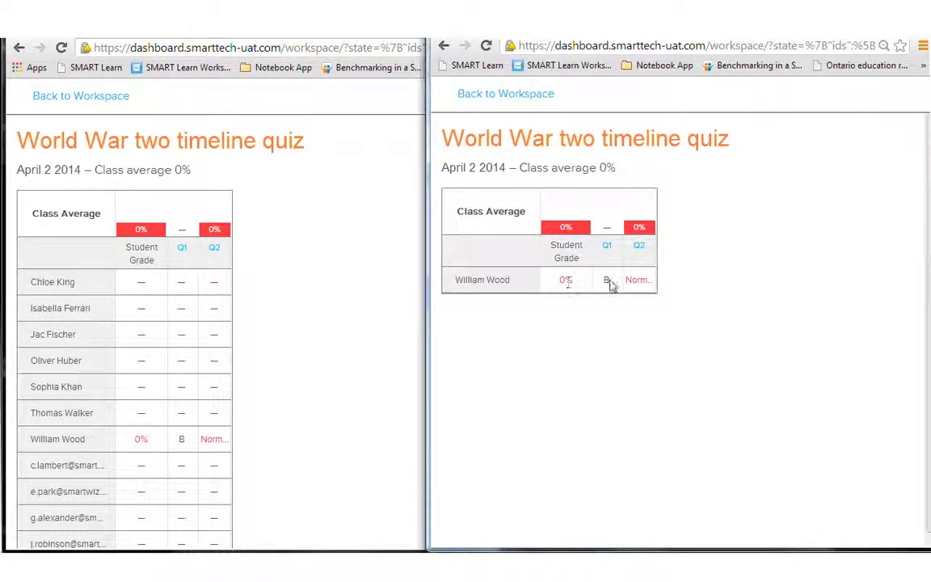
left_click(607, 247)
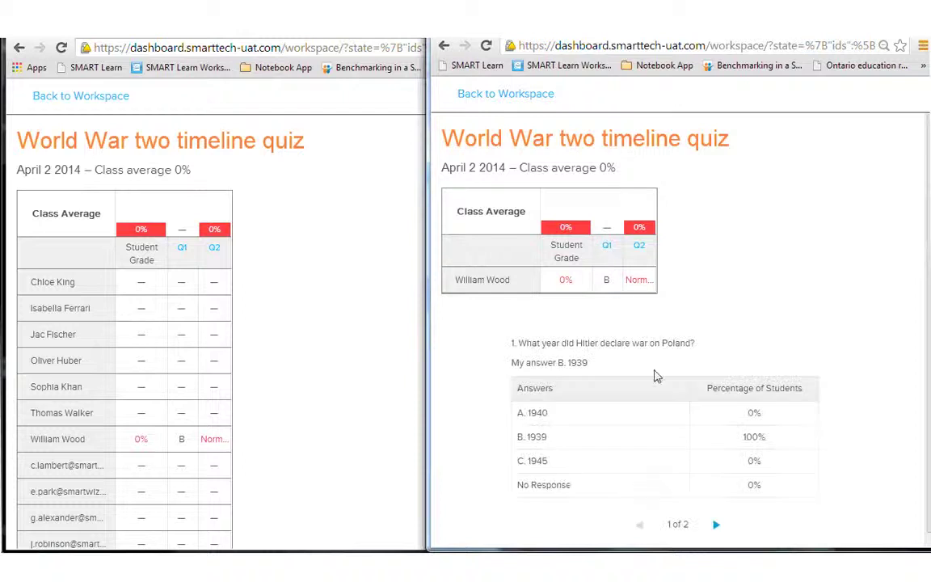
left_click(716, 526)
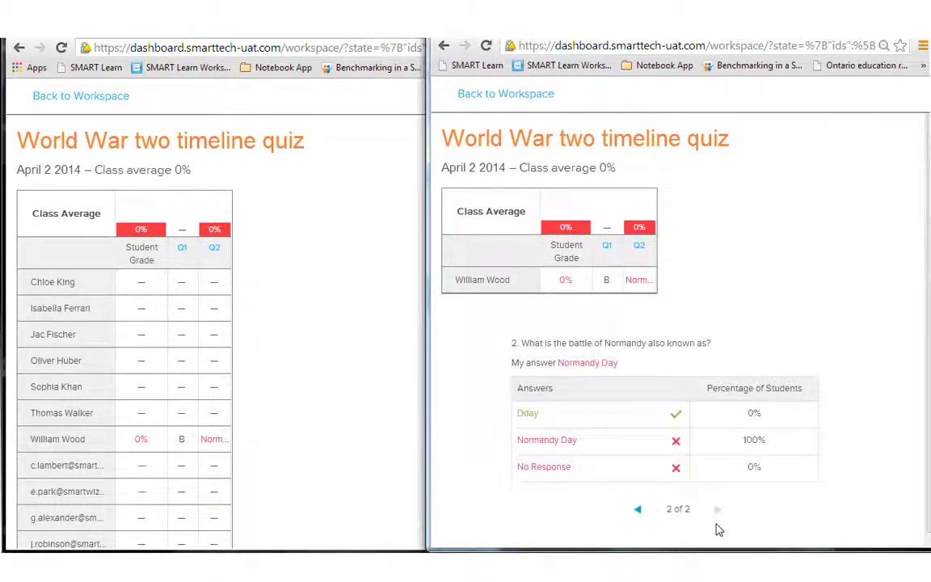
Step: In the teacher's results table, review the Q1 and Q2 class answer breakdowns, then close the popup
left_click(275, 358)
scroll(182, 361, "down", 3)
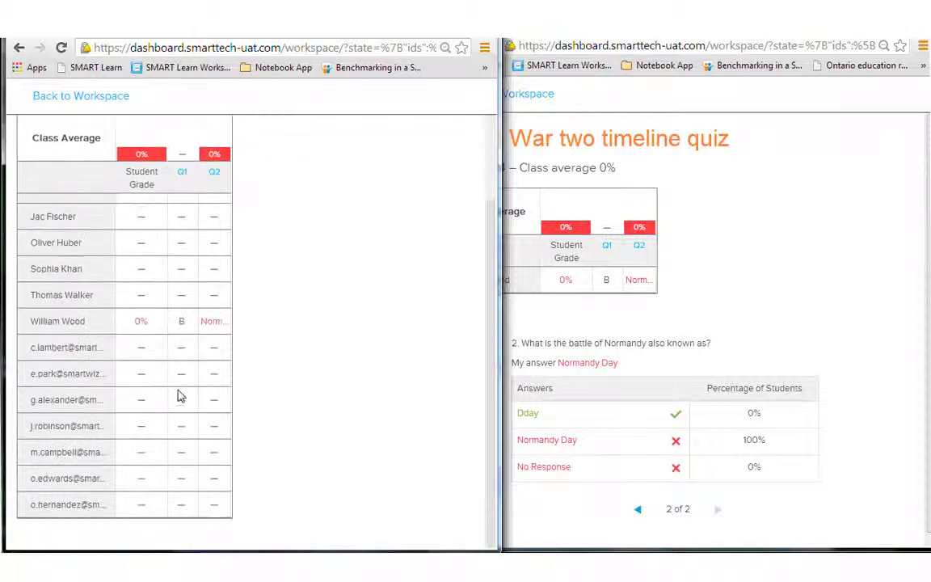
scroll(179, 387, "up", 3)
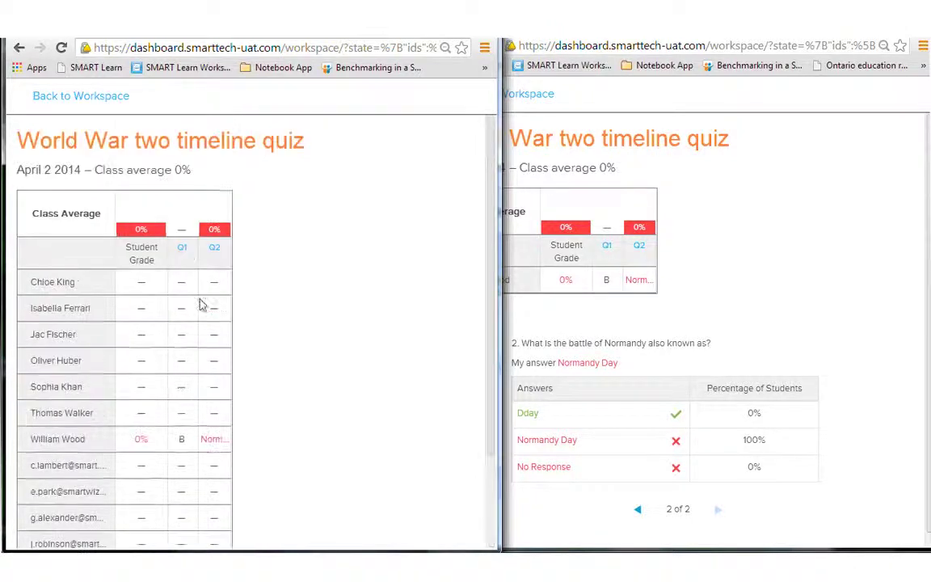
left_click(182, 248)
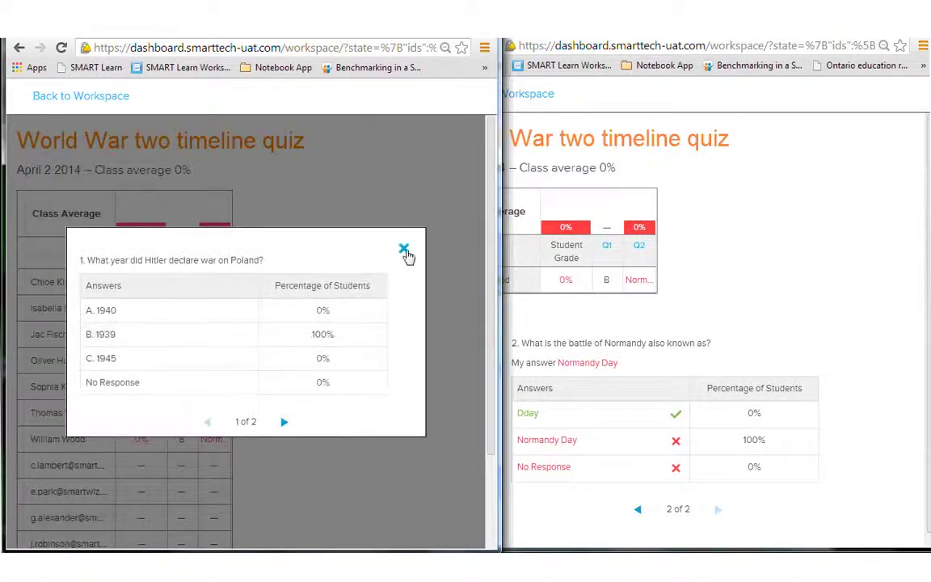
left_click(285, 424)
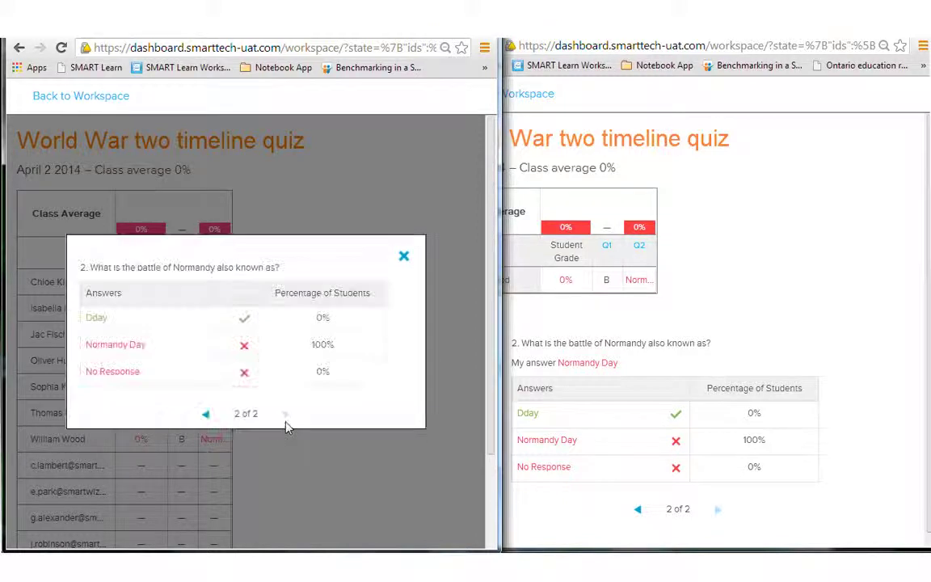
left_click(205, 414)
left_click(404, 250)
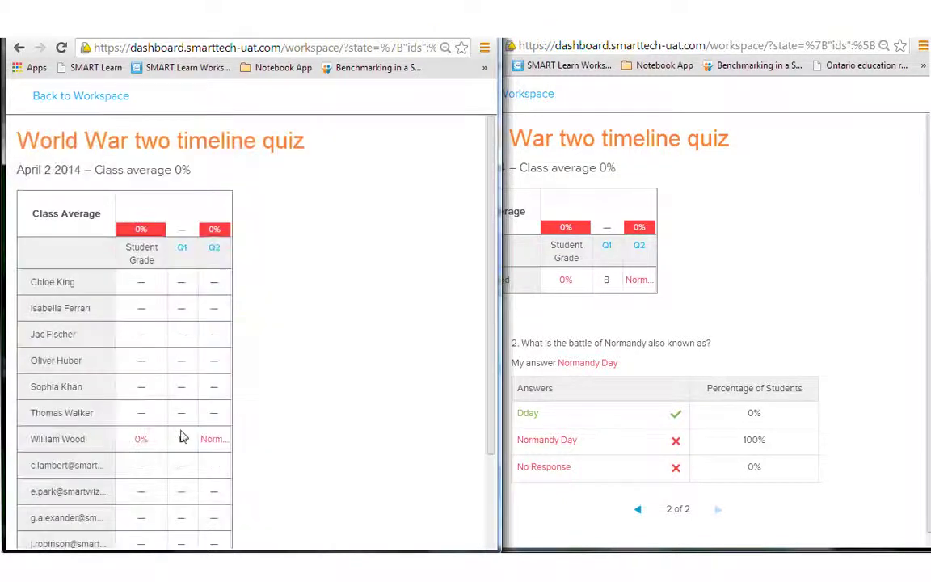
scroll(187, 437, "down", 3)
scroll(184, 461, "up", 2)
scroll(184, 461, "up", 1)
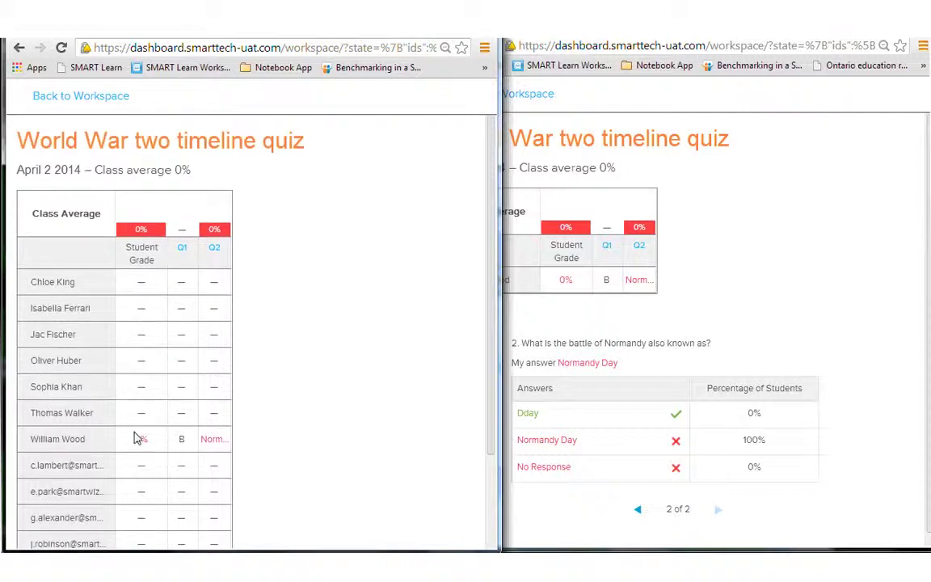